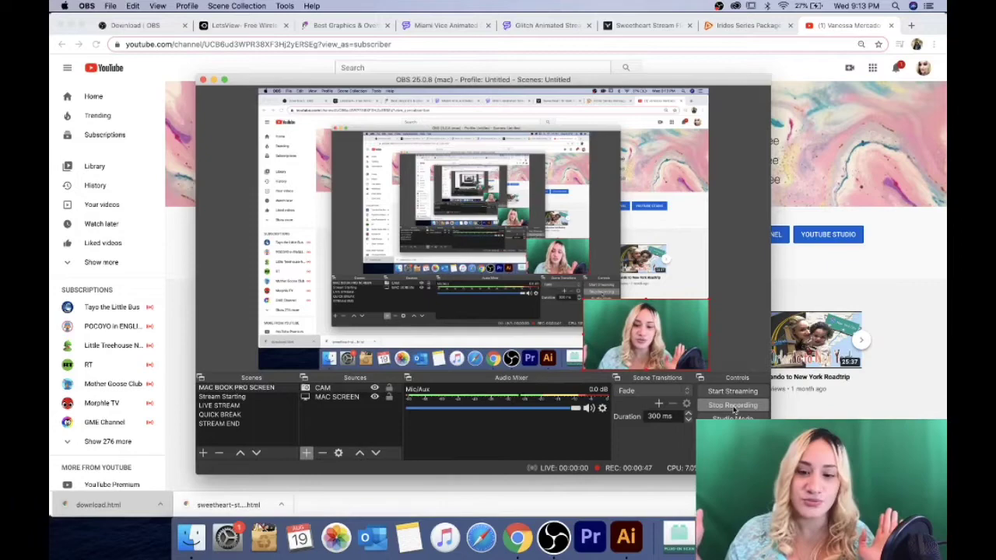
Switch from OBS to the 'Download | OBS' tab in Chrome.
left_click(142, 29)
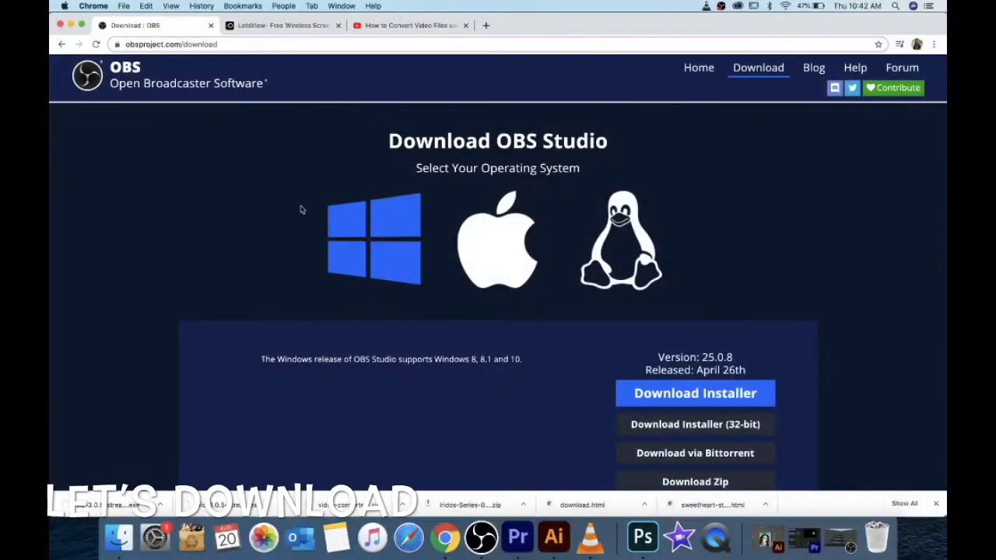
Download the macOS OBS Studio installer and open the downloaded .dmg disk image.
left_click(483, 234)
scroll(525, 380, "down", 2)
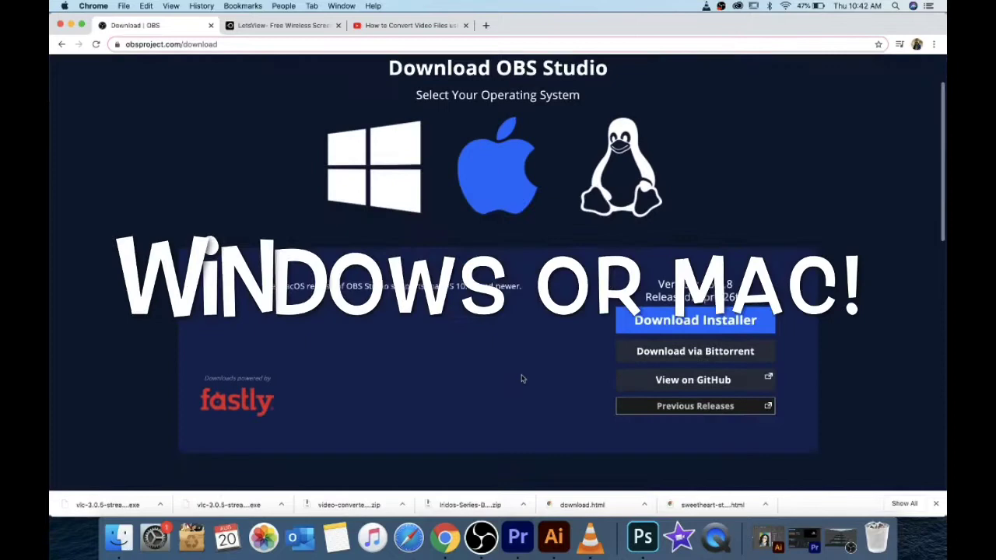
left_click(695, 319)
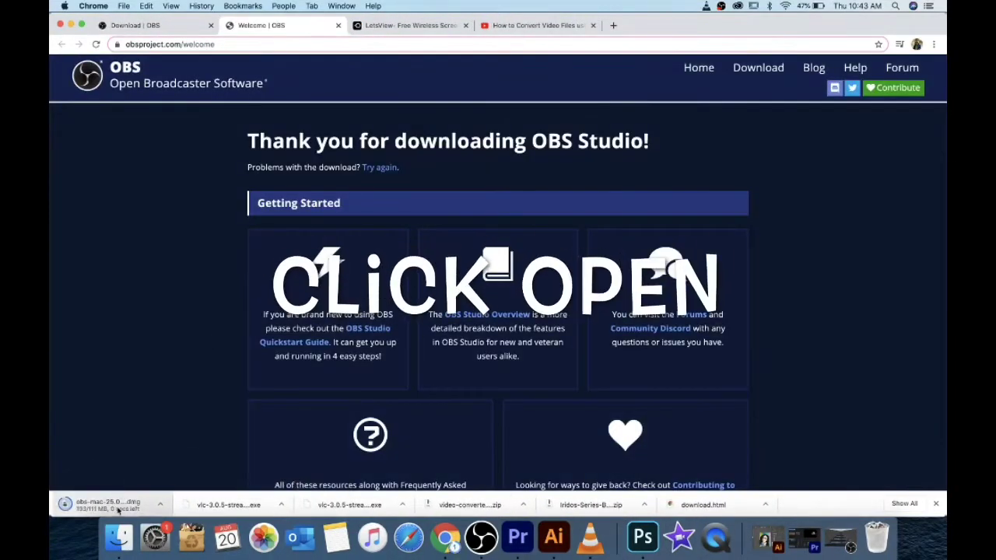
left_click(117, 506)
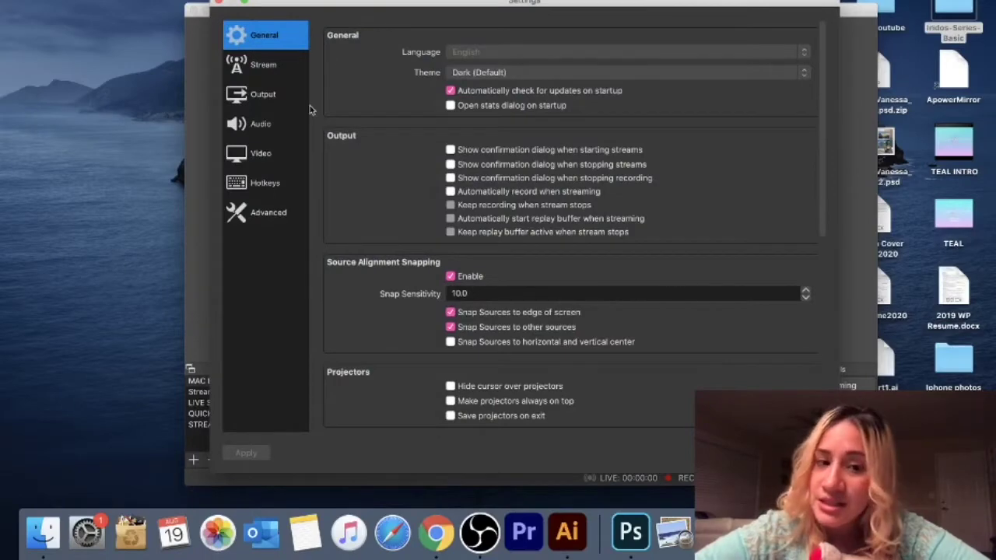
Review the Output, Audio and Video settings, ending on the 1680x1050, 60 FPS Video page.
left_click(265, 95)
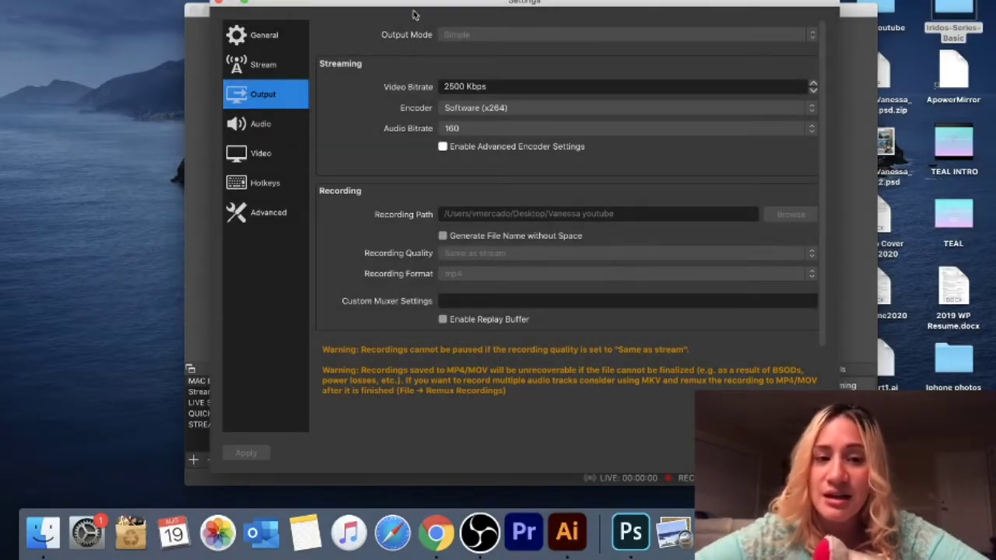
left_click(279, 126)
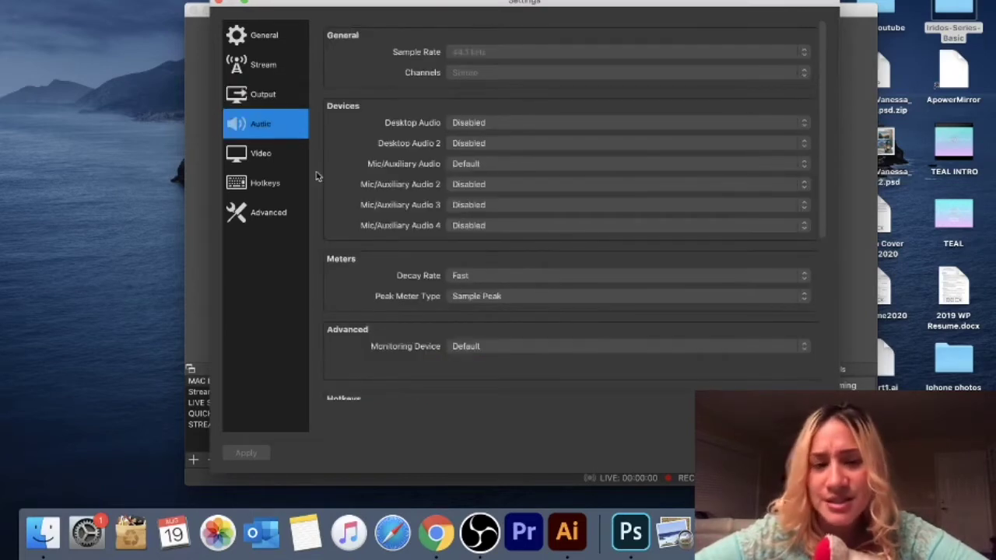
left_click(282, 162)
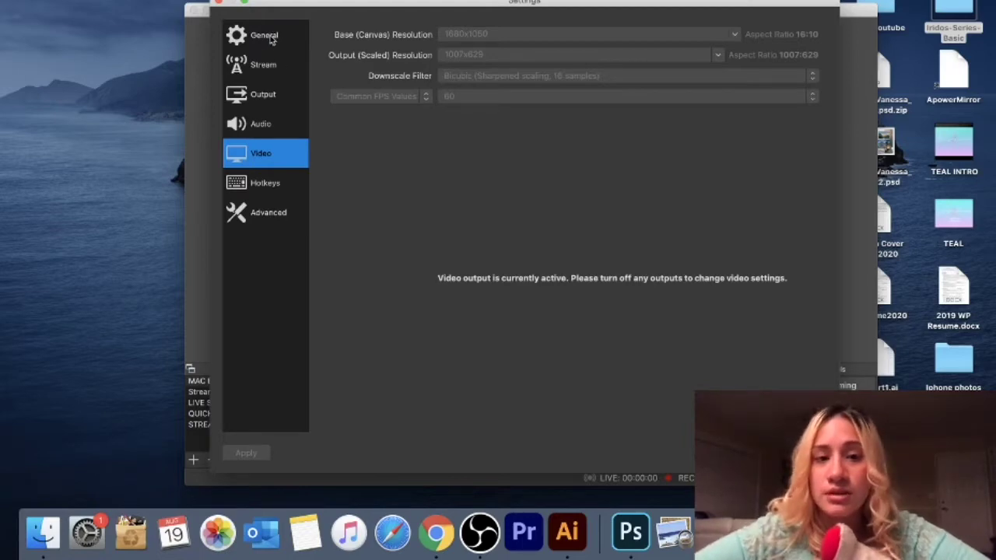
Return to the General page of OBS Settings.
left_click(271, 38)
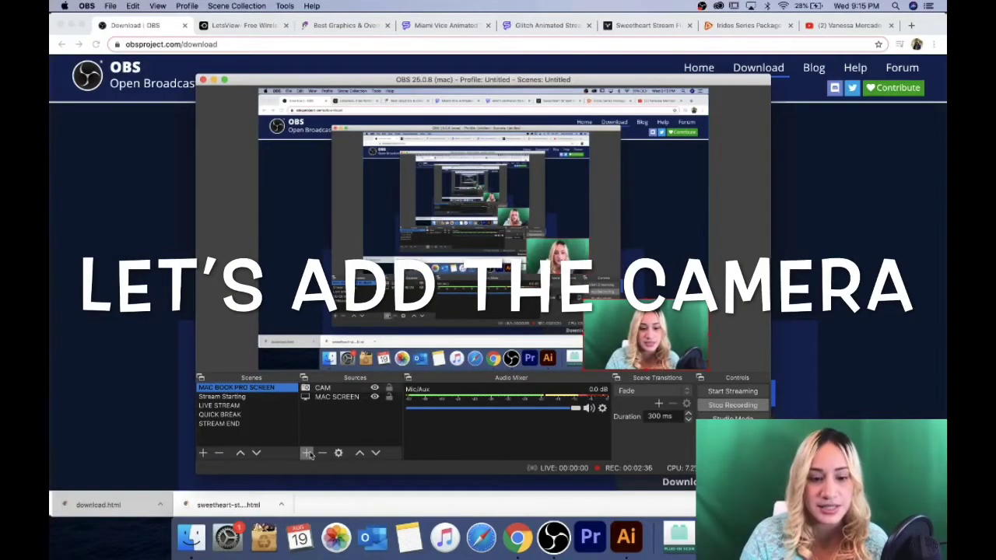
Add a 'CAM 2' Video Capture Device using the FaceTime HD Camera, shrunk to the left.
left_click(308, 453)
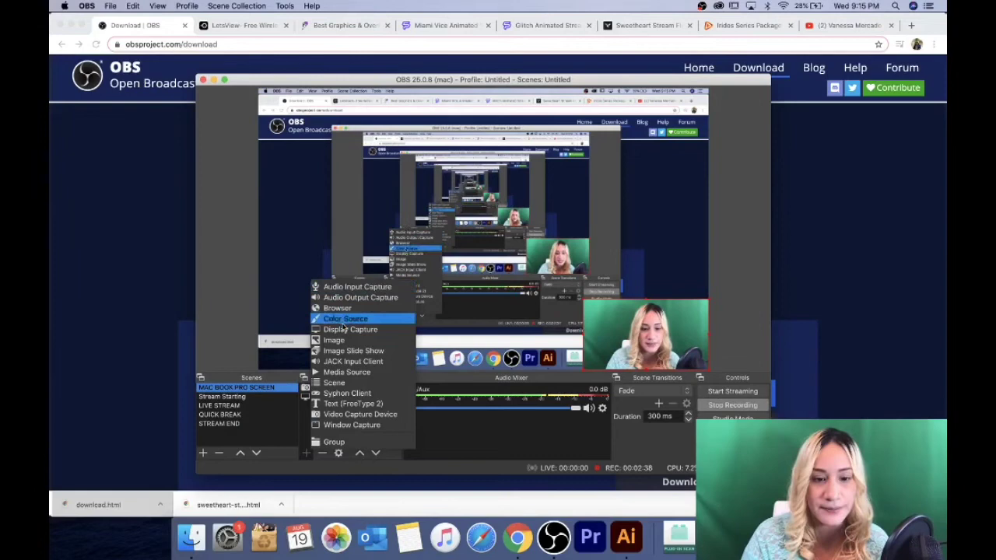
left_click(350, 414)
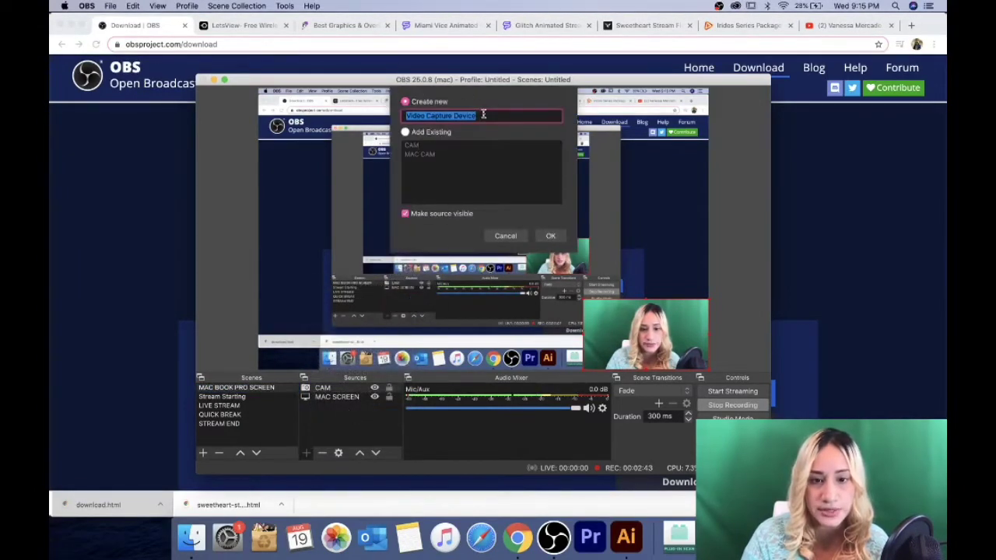
type("CAM 2")
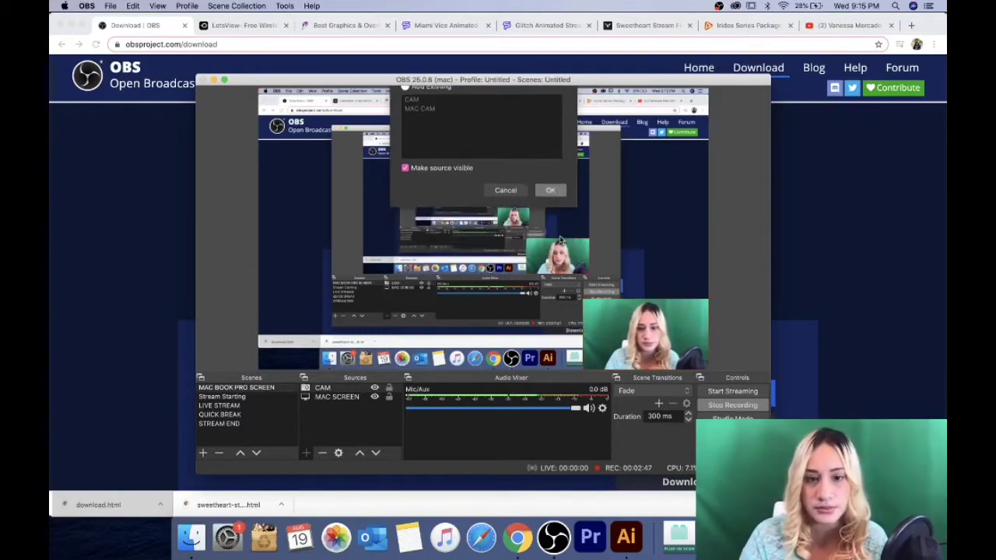
key("Return")
left_click(467, 323)
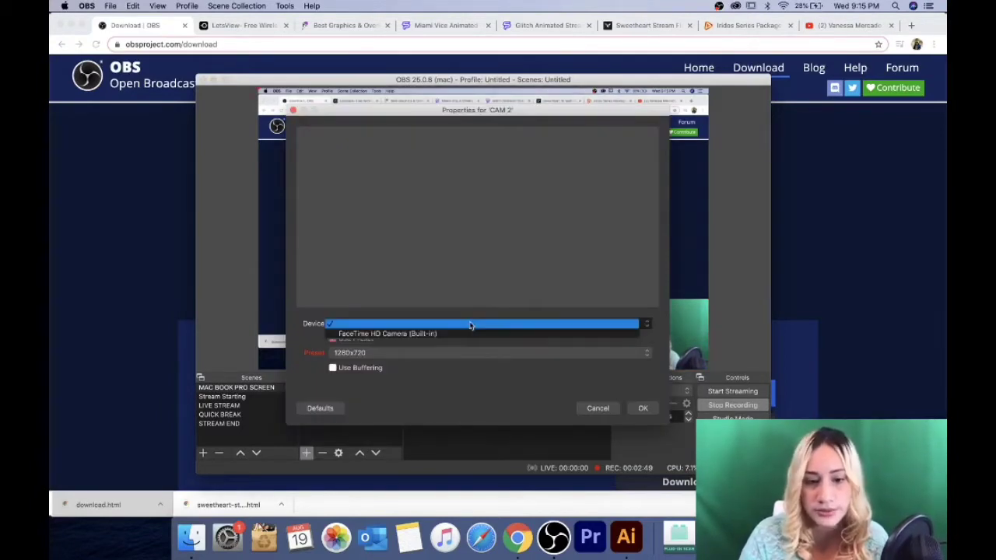
left_click(452, 330)
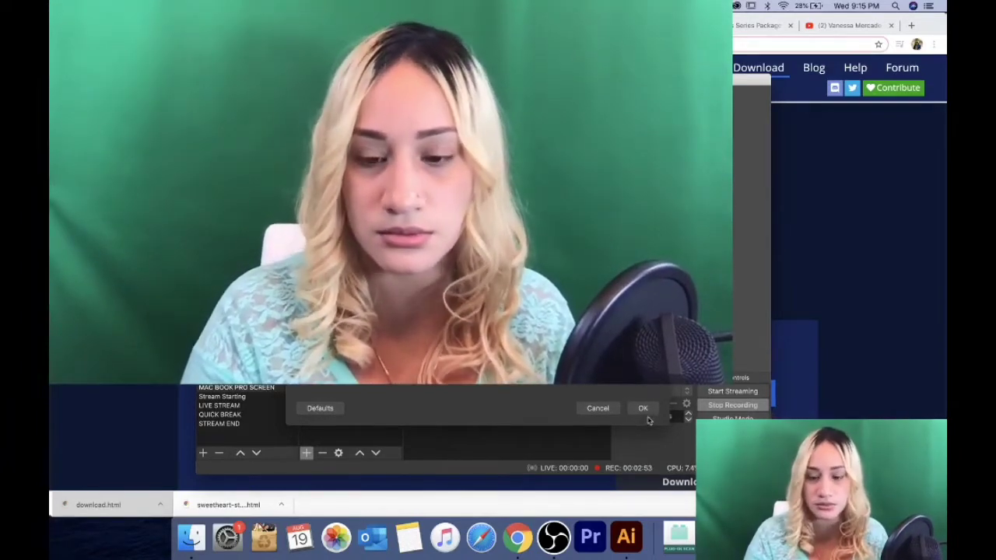
left_click(643, 408)
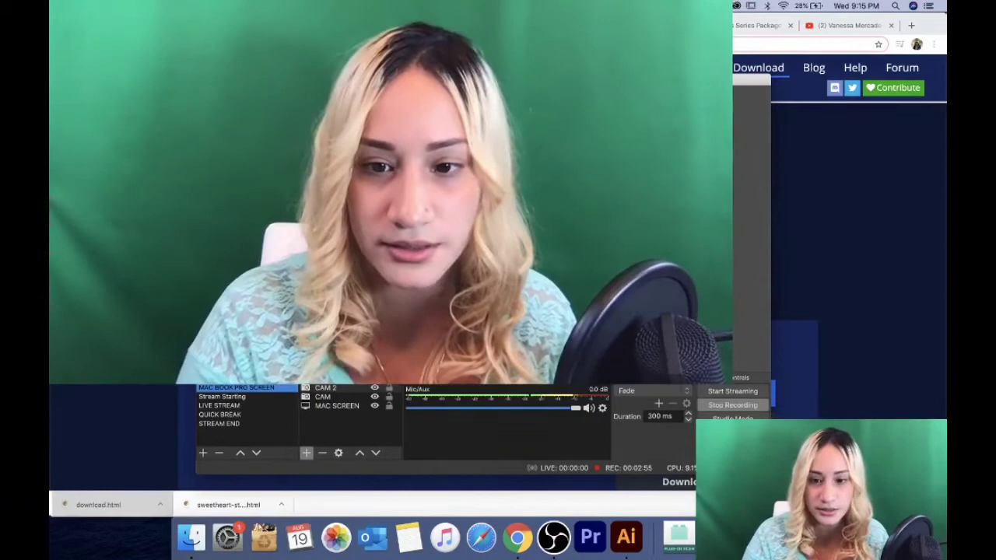
left_click_drag(568, 268, 356, 268)
Delete the CAM 2 source, then download LetsView and open letsview.pkg.
left_click(343, 397)
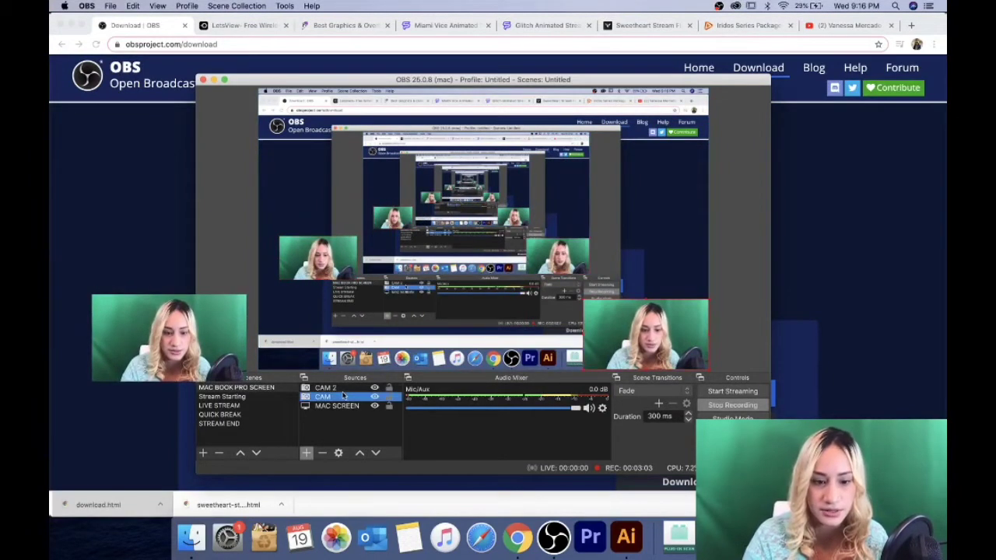
left_click(343, 388)
key("BackSpace")
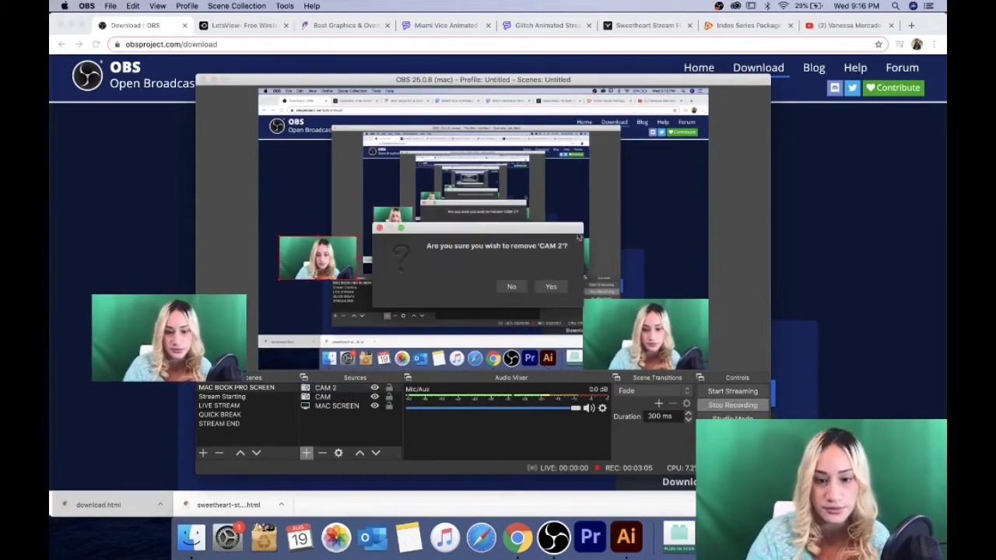
left_click(551, 287)
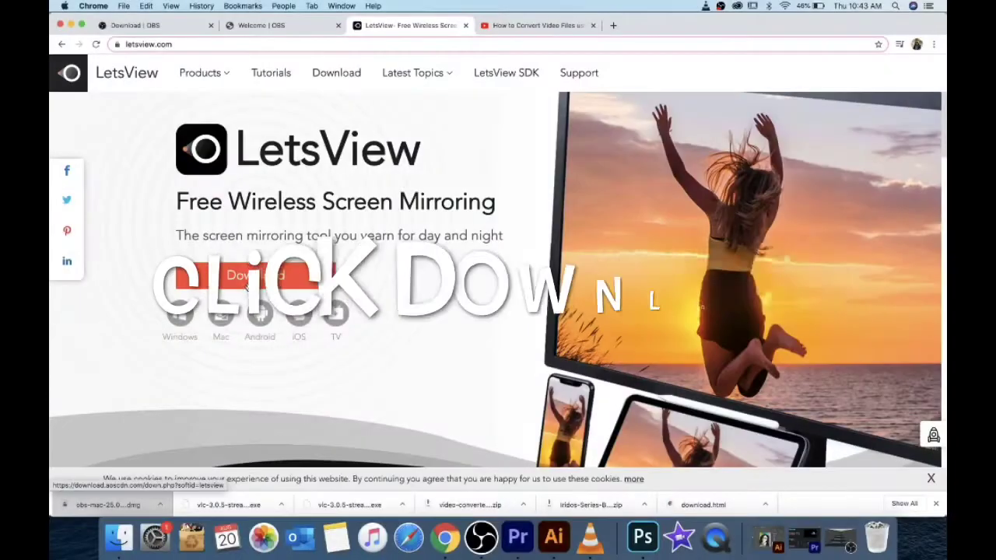
left_click(249, 287)
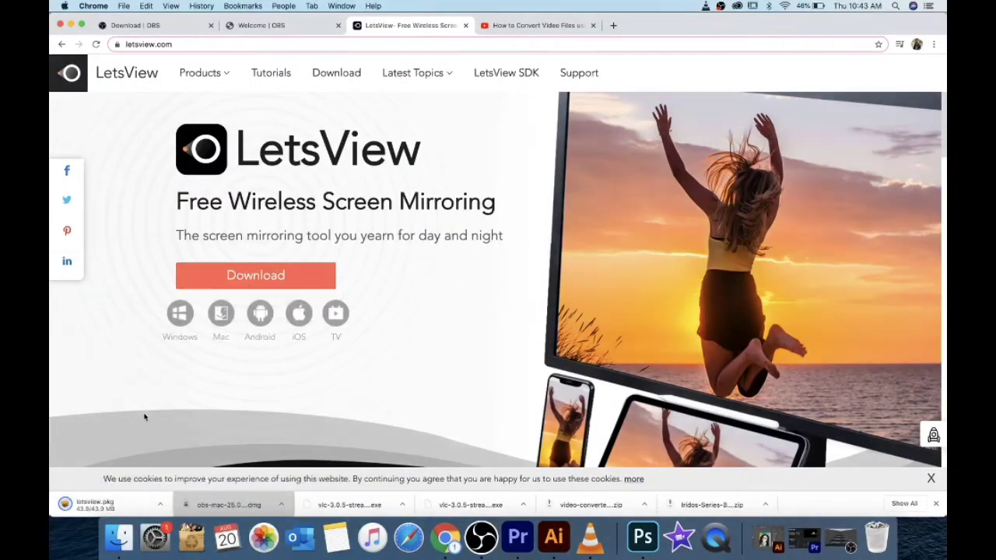
left_click(127, 505)
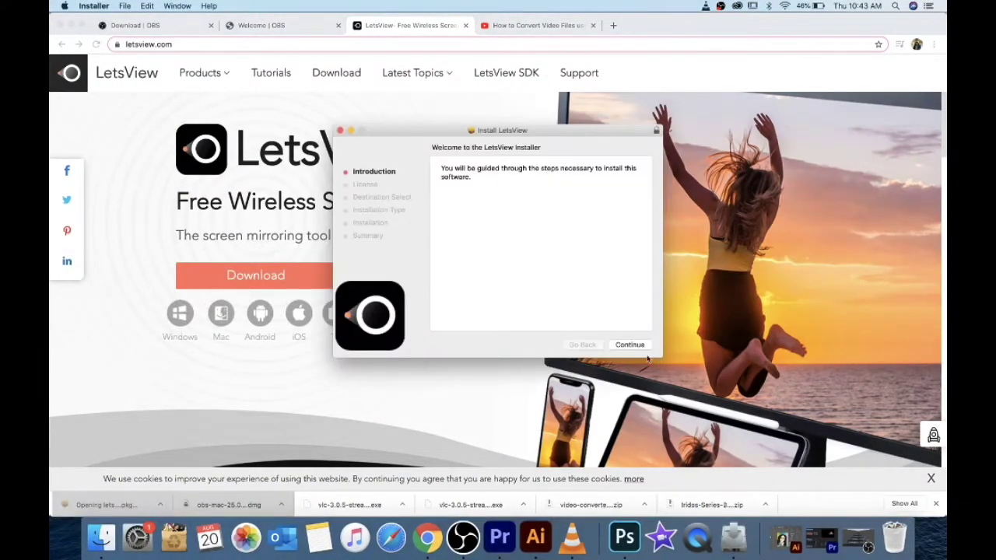
Continue past the LetsView installer introduction and agree to the licence terms.
left_click(631, 344)
left_click(631, 345)
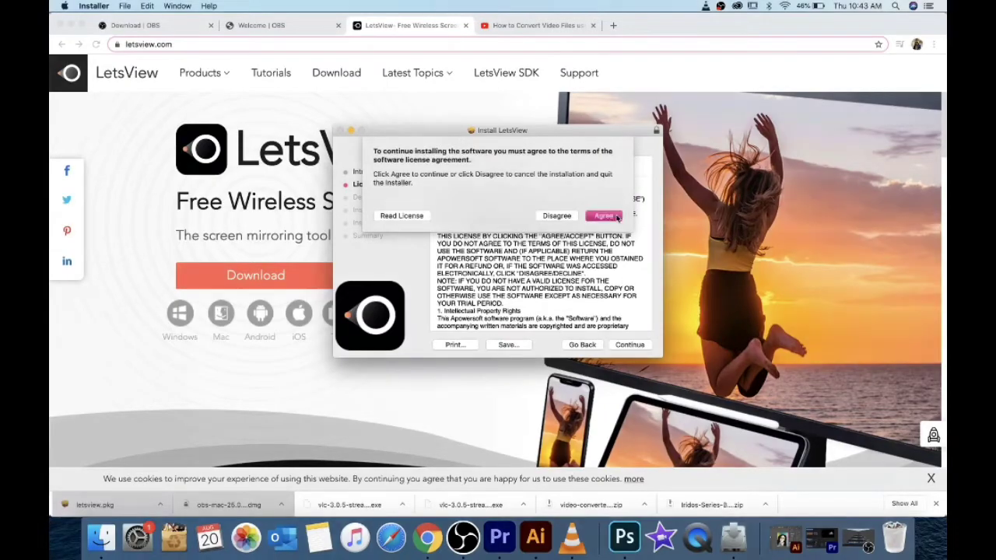
key("Return")
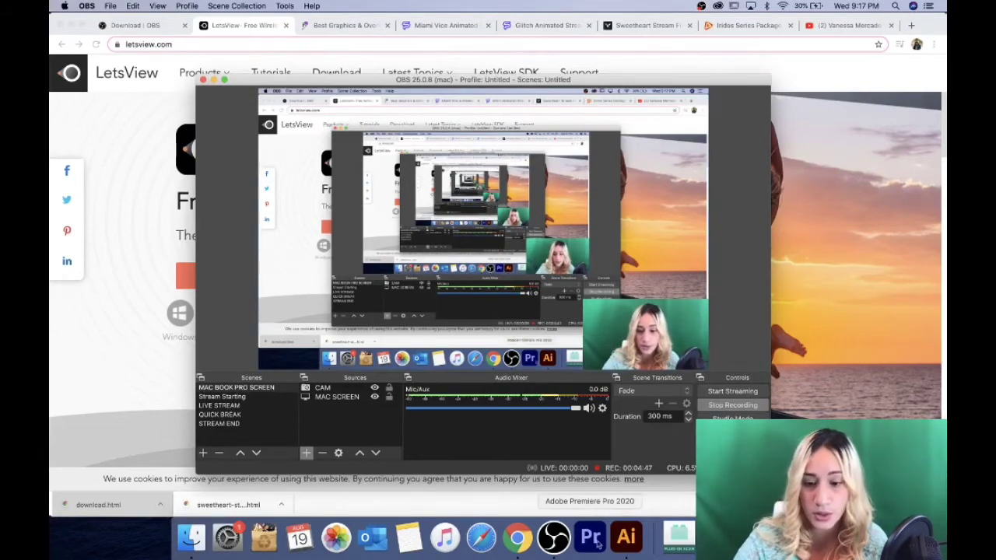
Search Spotlight for LetsView, starting with the letter 'l'.
left_click(898, 6)
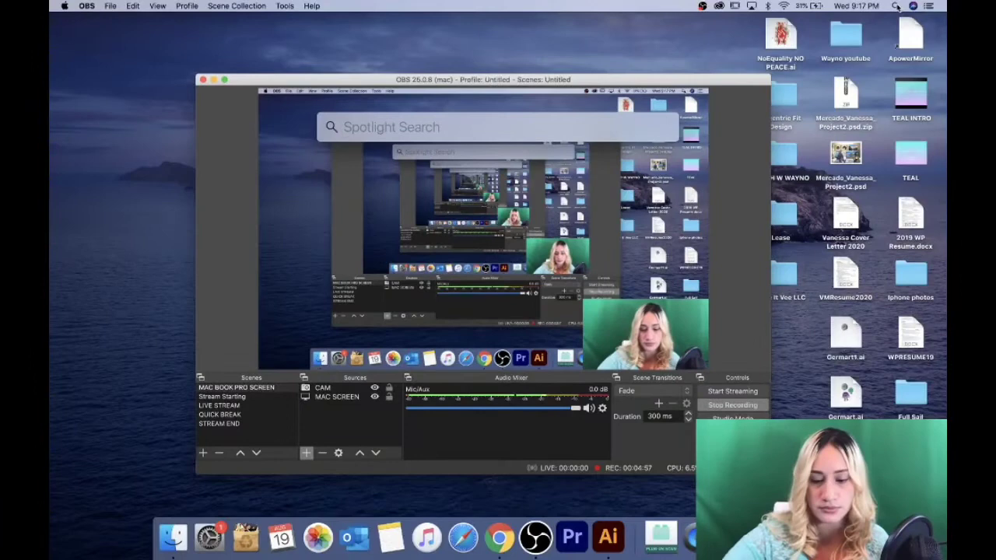
type("l")
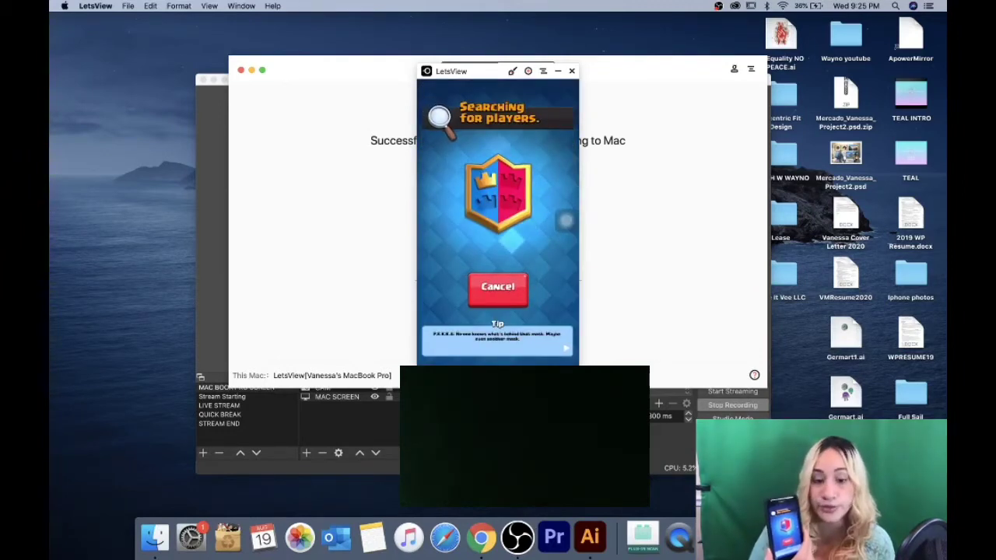
Bring the OBS window back in front of the LetsView mirror.
left_click(386, 413)
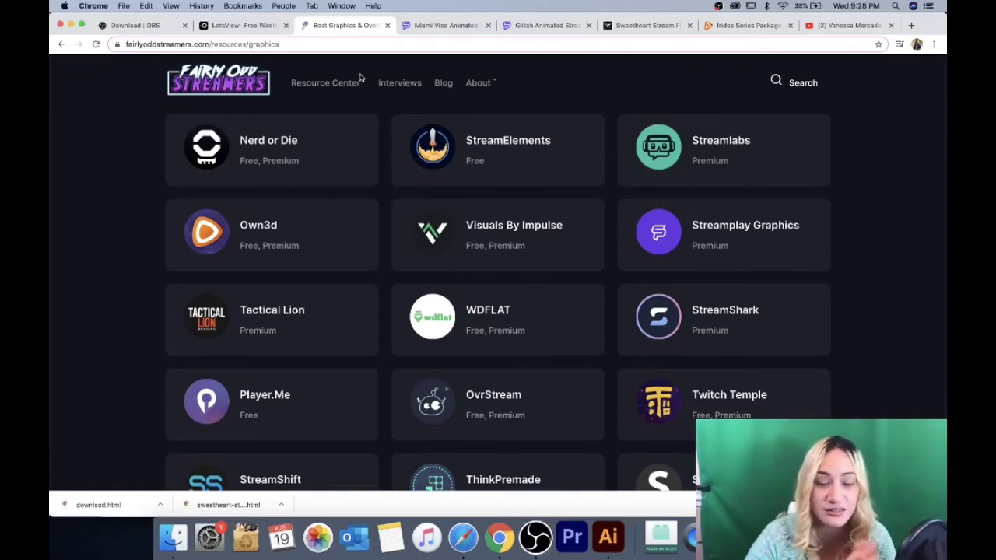
Play the Miami Vice Animated Stream Package preview video, then exit full screen.
left_click(442, 26)
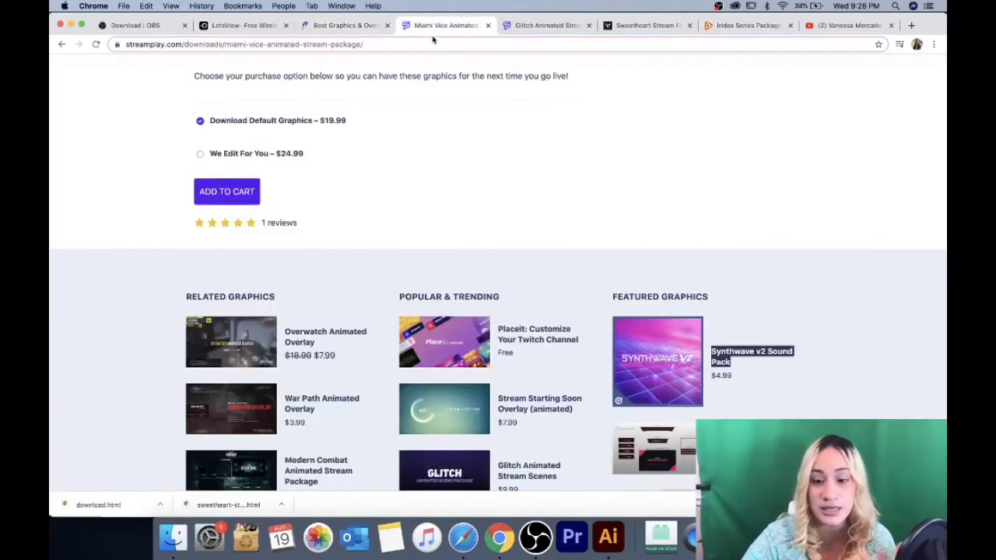
scroll(438, 197, "up", 10)
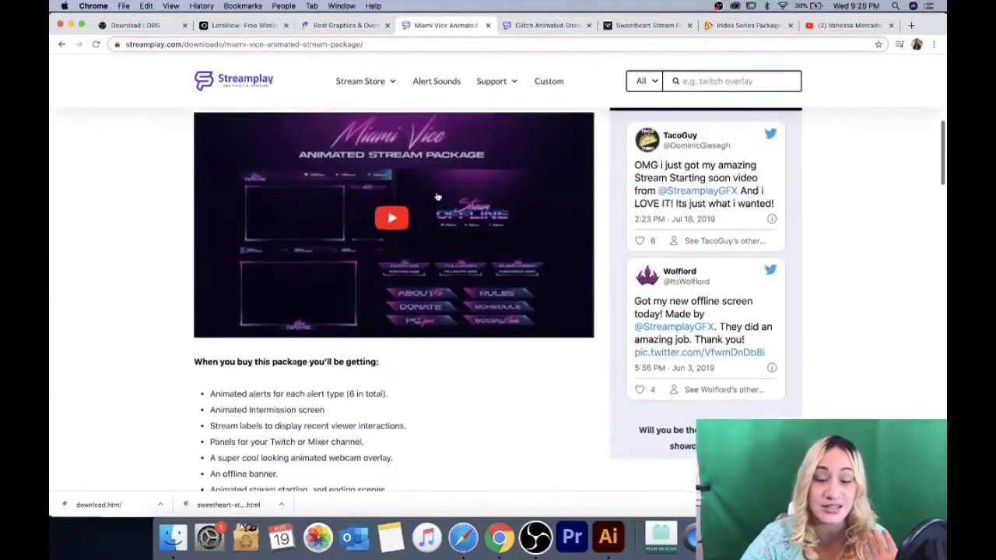
left_click(392, 247)
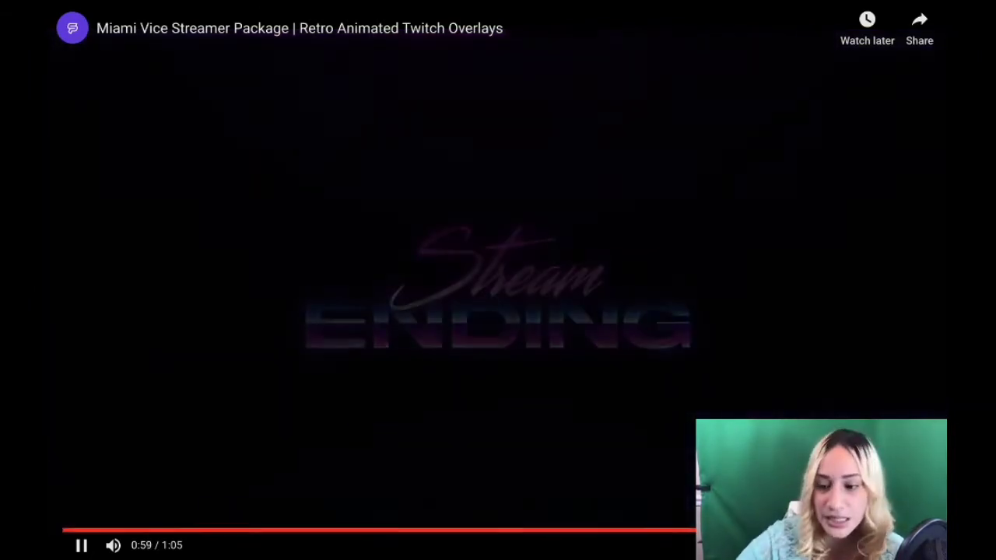
key("Escape")
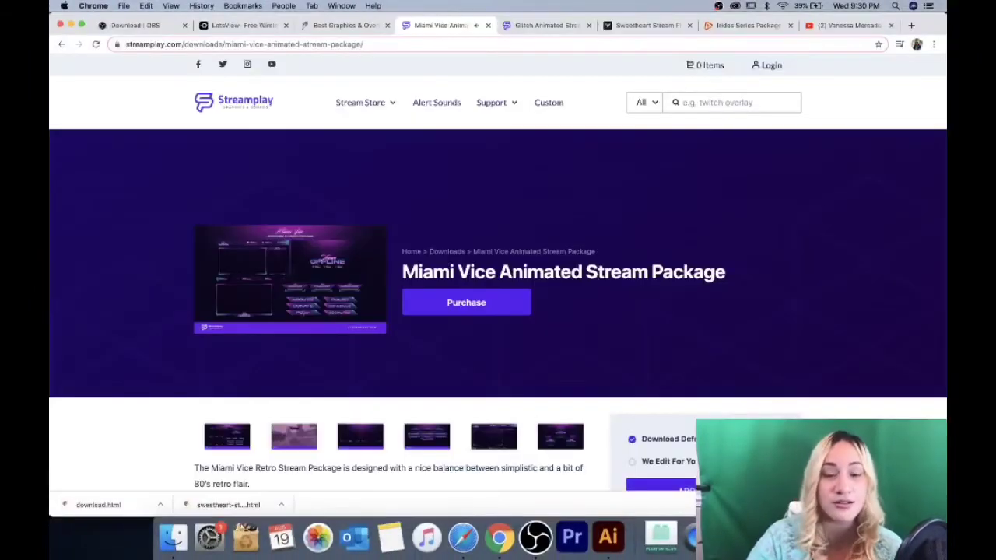
Switch to the Glitch Animated Stream Scenes page and scroll to its animation preview.
left_click(538, 26)
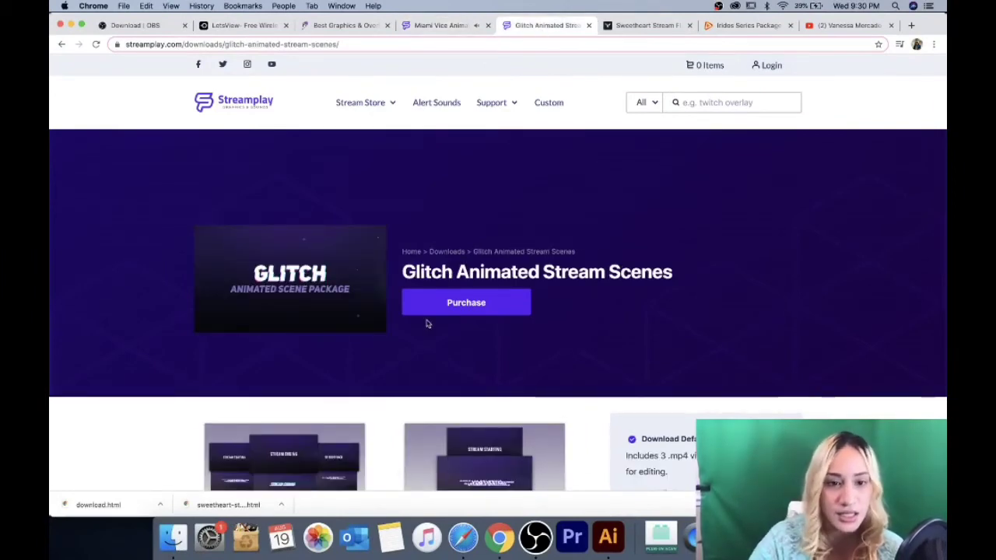
scroll(387, 384, "down", 7)
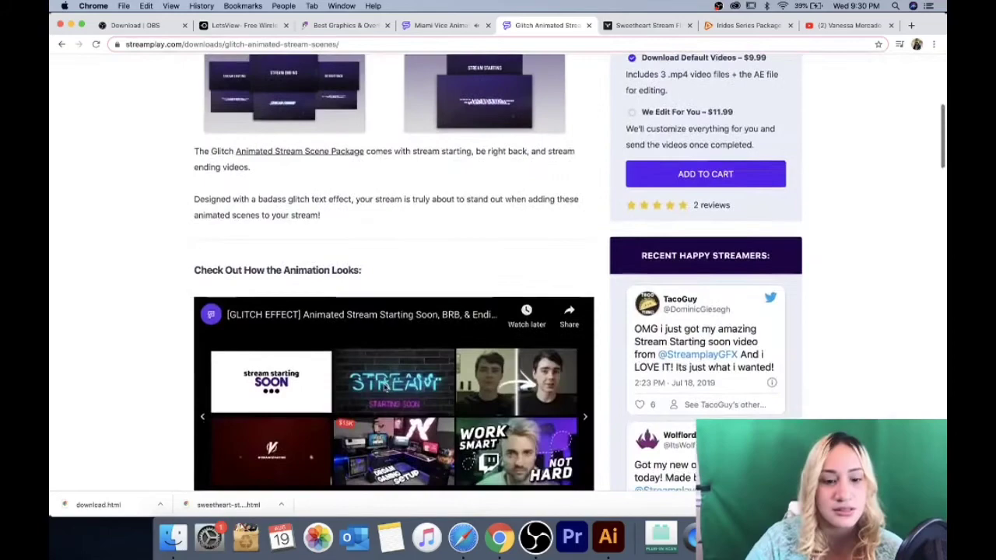
scroll(159, 192, "up", 6)
scroll(264, 208, "down", 7)
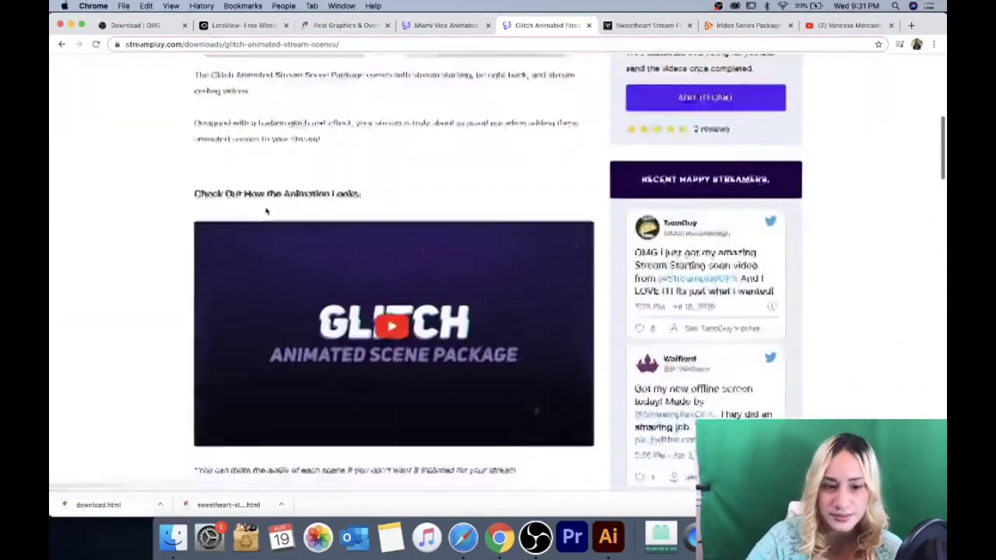
Play the Glitch animation preview full screen, then go to the Sweetheart Stream Flair page.
left_click(392, 189)
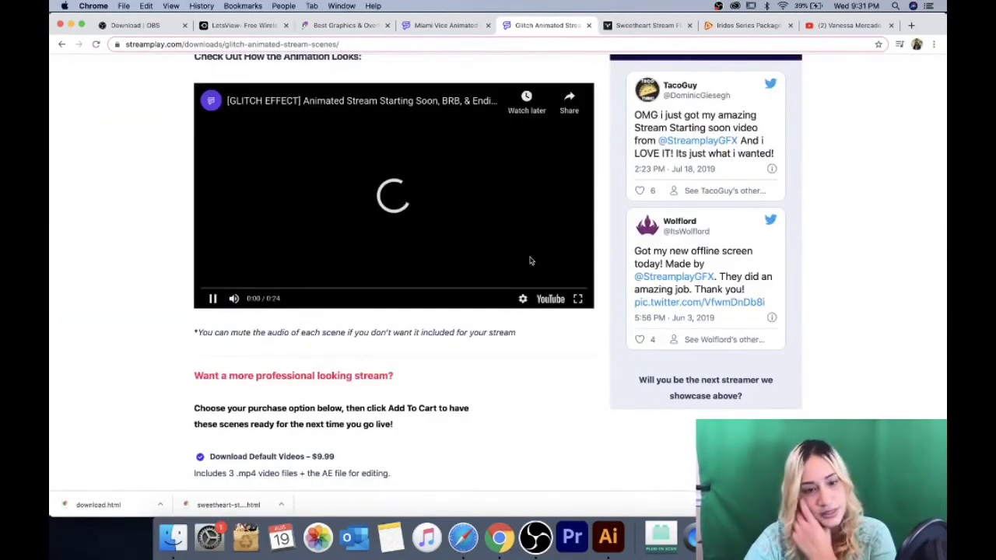
left_click(578, 300)
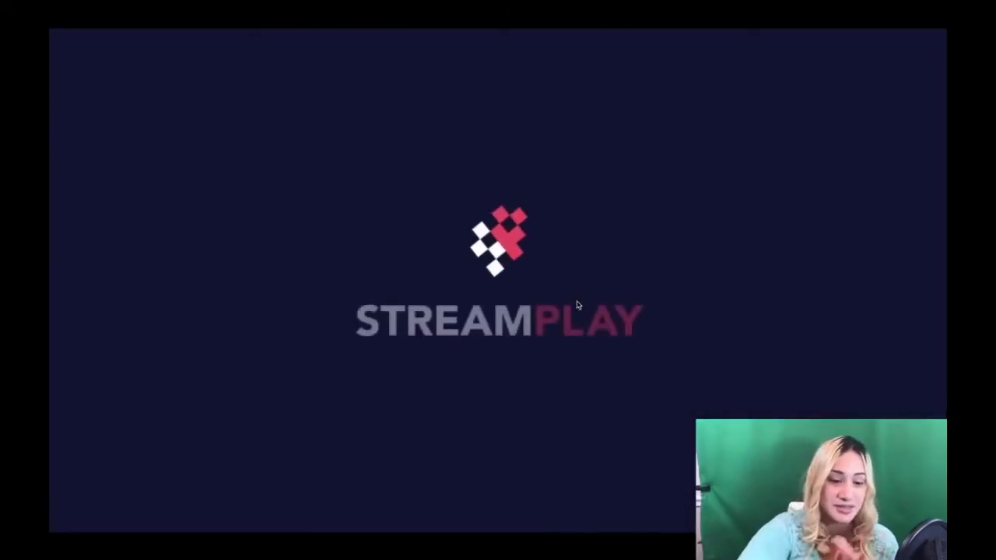
mouse_move(612, 456)
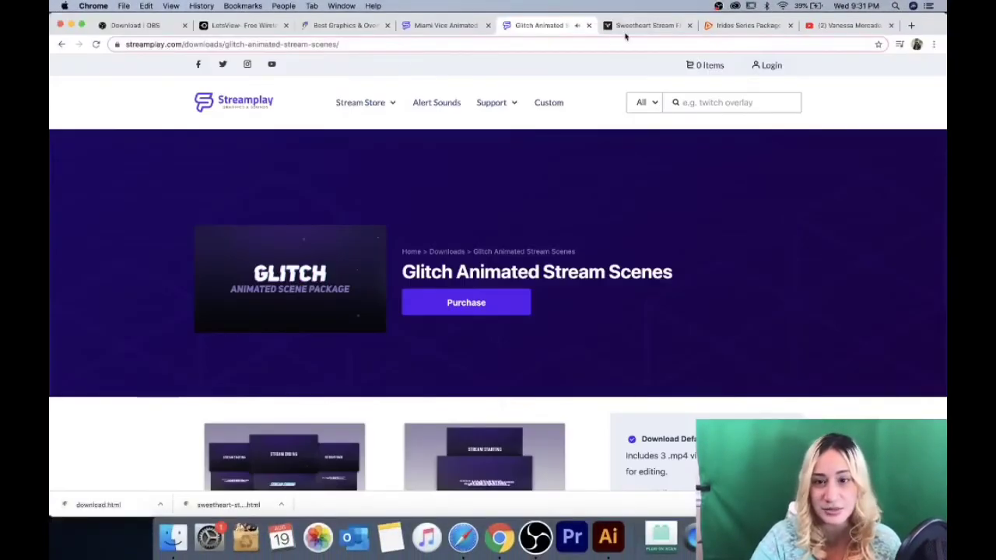
left_click(642, 25)
Replay the Sweetheart Stream Flair ($5.00) preview video in YouTube fullscreen.
scroll(336, 320, "down", 2)
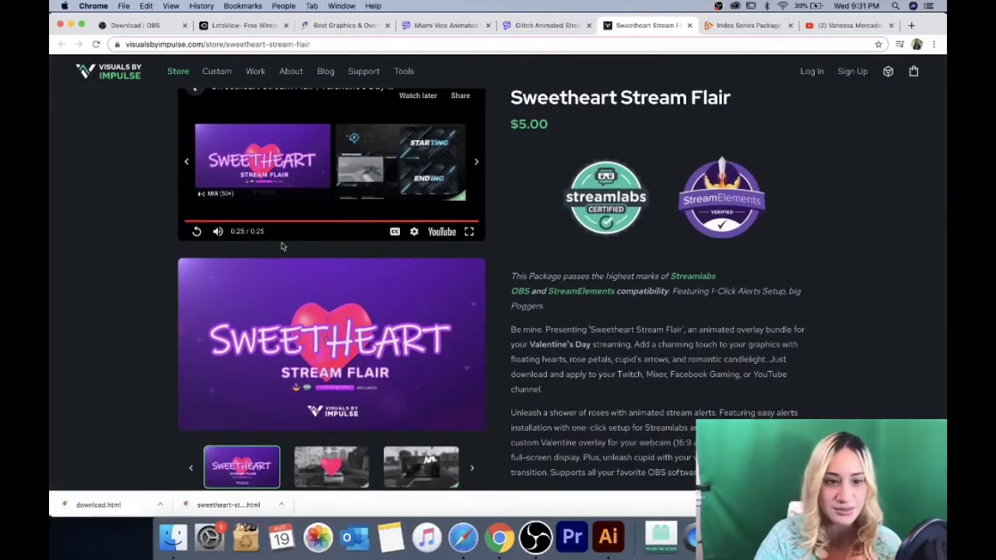
left_click(196, 232)
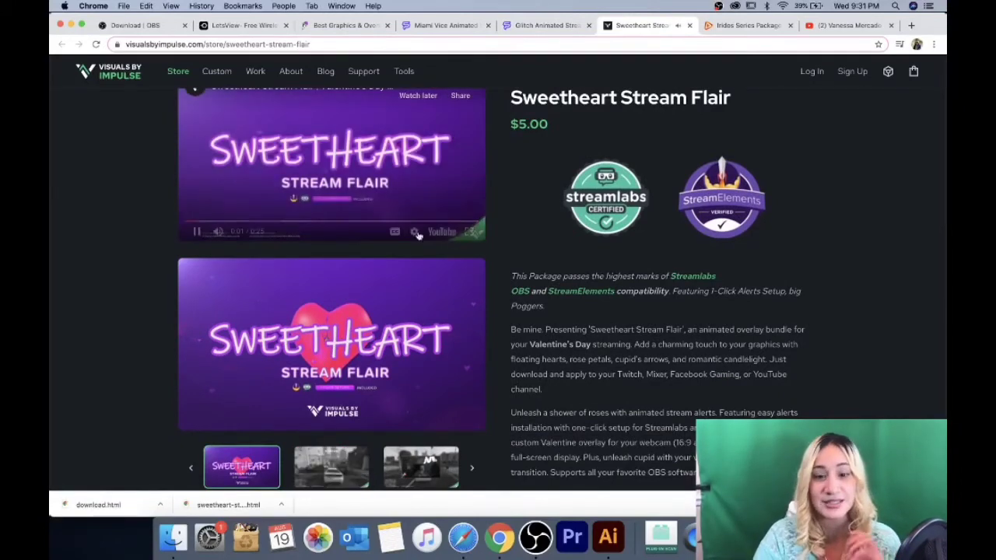
left_click(469, 234)
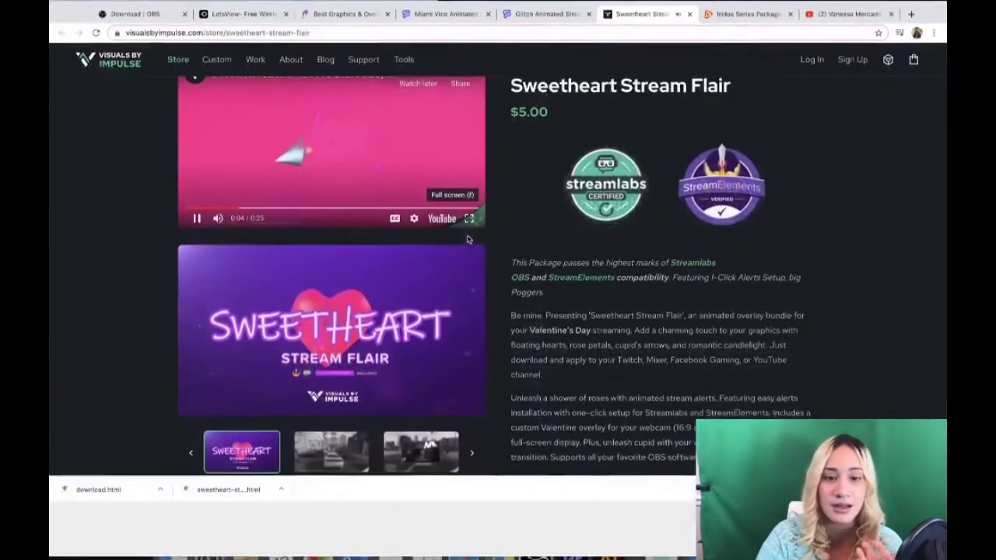